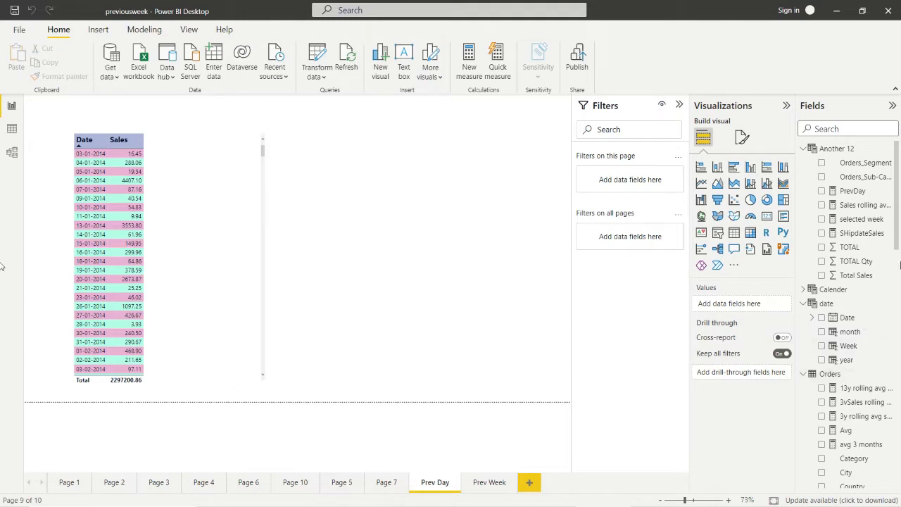
Create a measure named Previousday in the Another 12 table and begin its formula with the CALCULATE function
left_click_drag(895, 240, 887, 332)
scroll(887, 332, "down", 5)
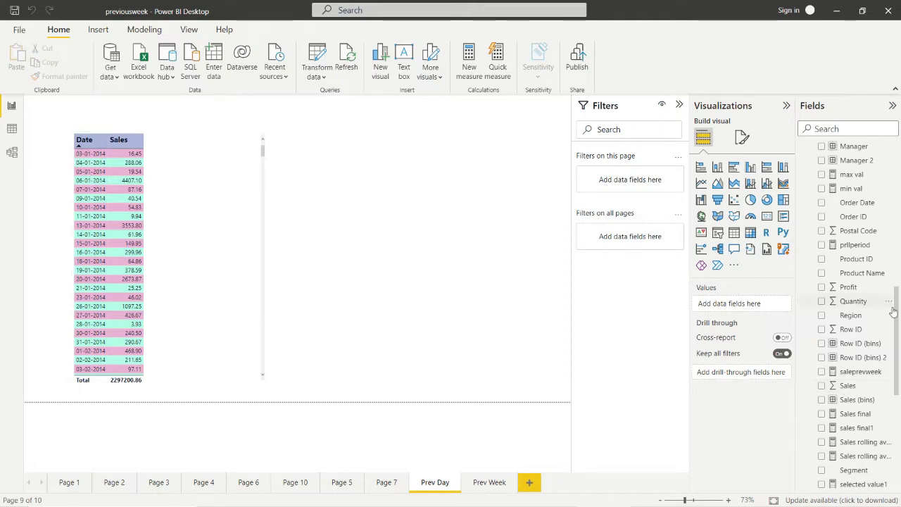
left_click_drag(895, 312, 899, 146)
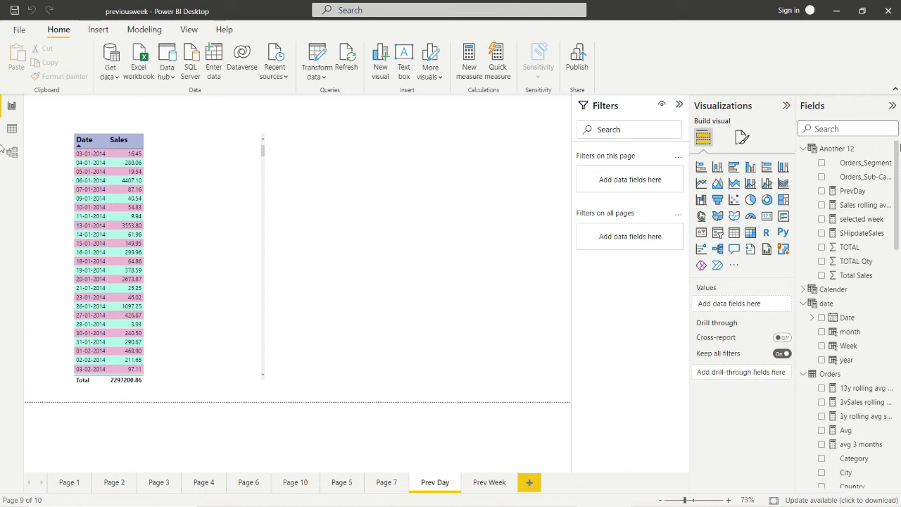
left_click(836, 148)
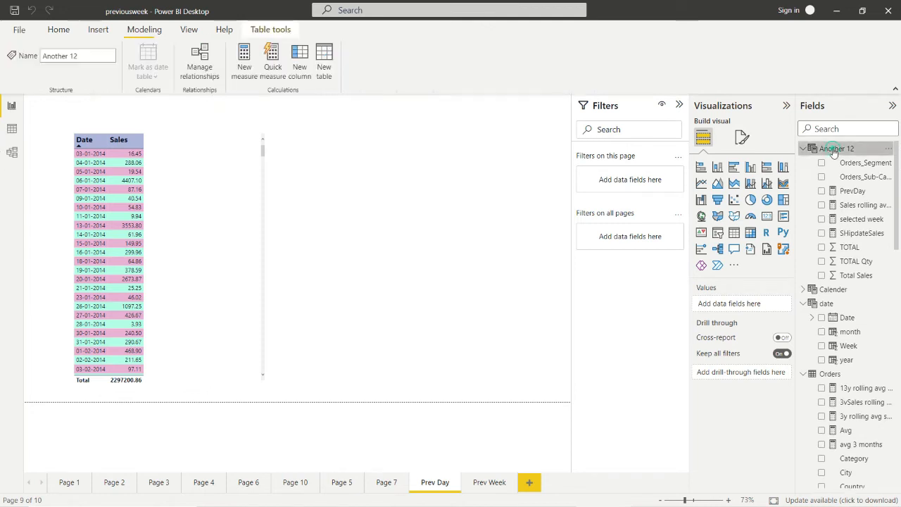
left_click(427, 210)
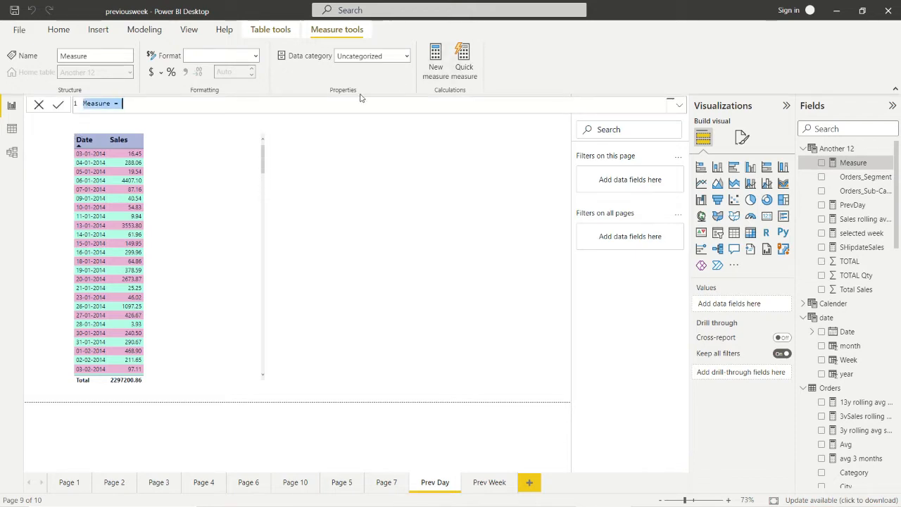
type("Prev")
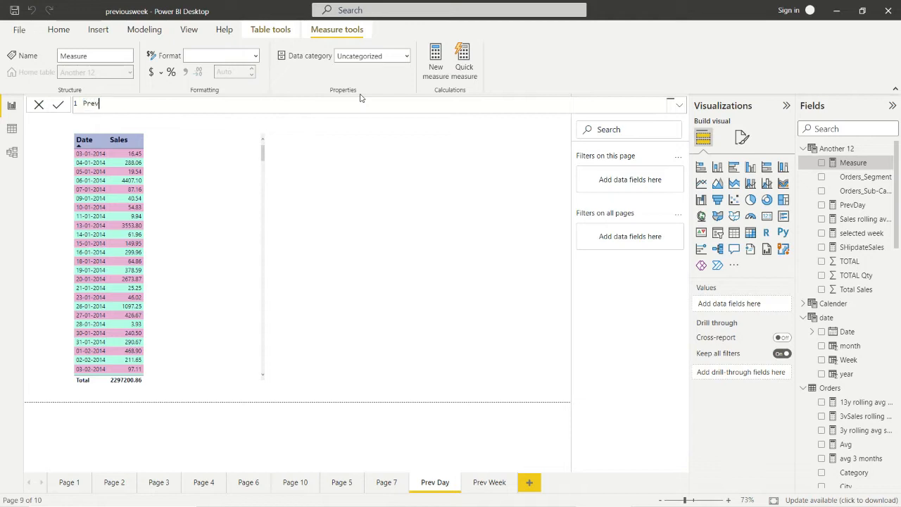
type("iousday = C")
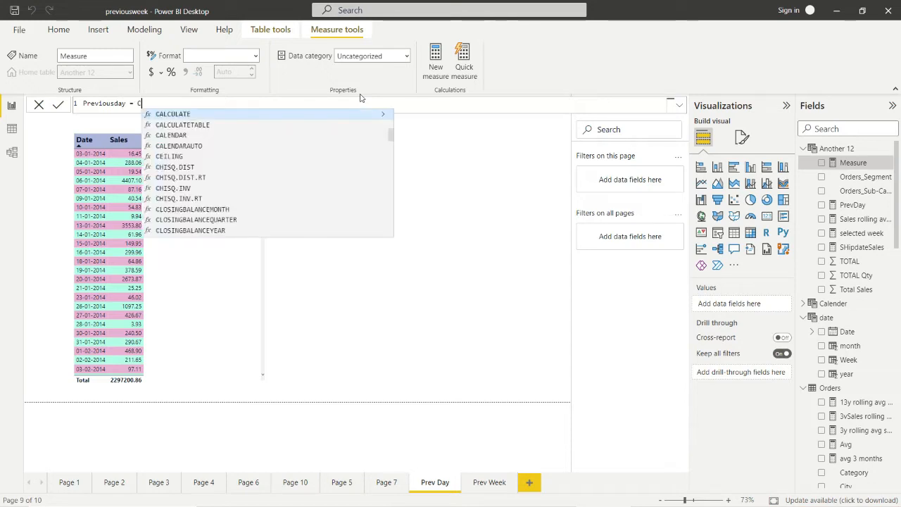
type("ALCULATE")
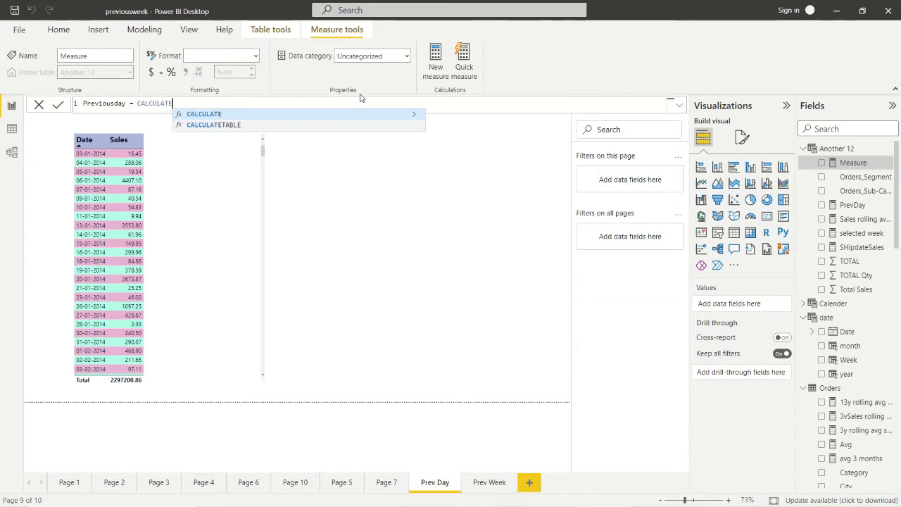
type("(")
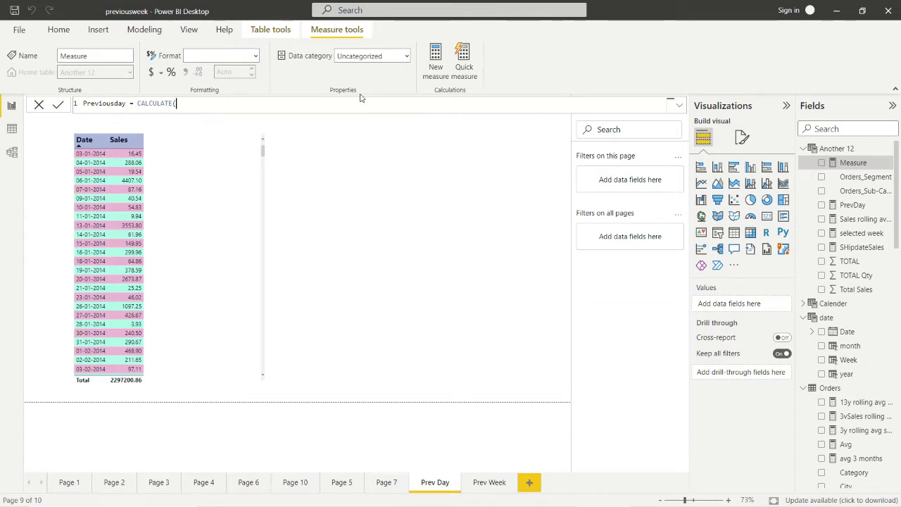
Enter SUM(Orders[Sales]) as the expression of the CALCULATE function in the Previousday measure
type("SUM")
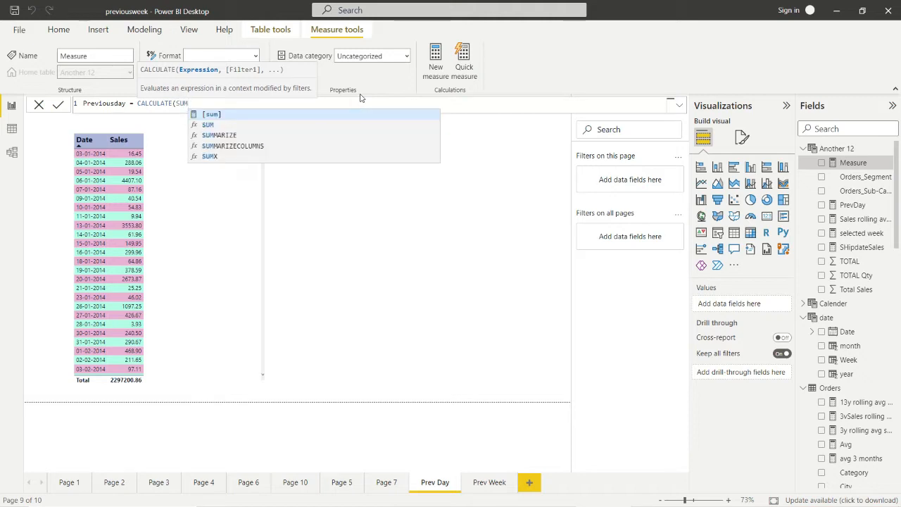
type("(")
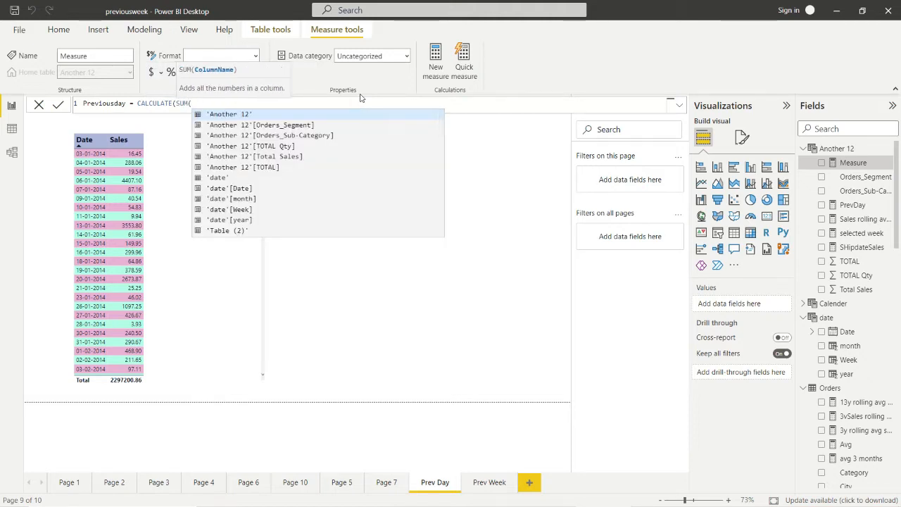
type("p")
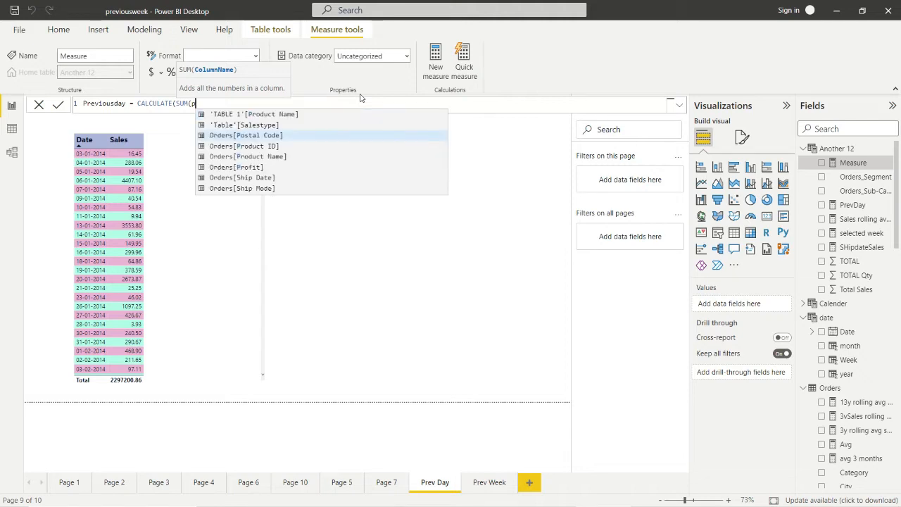
key("BackSpace")
type("o")
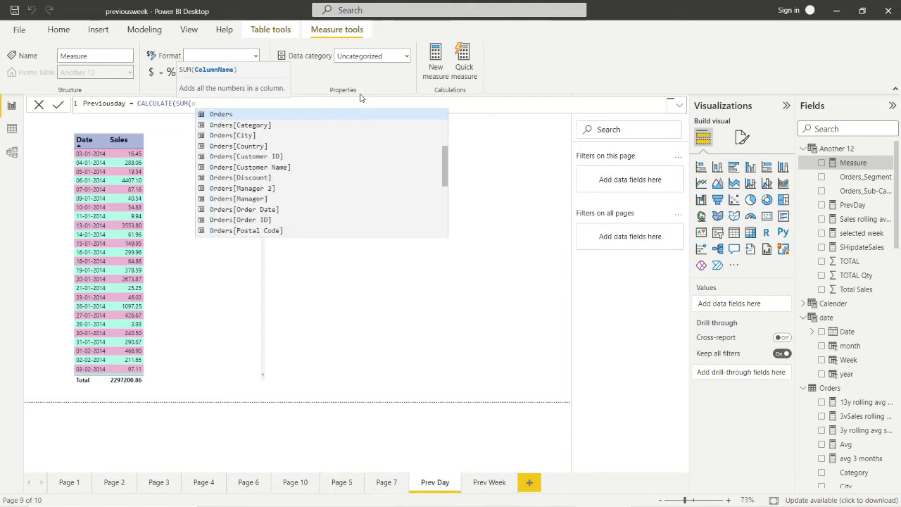
key("BackSpace")
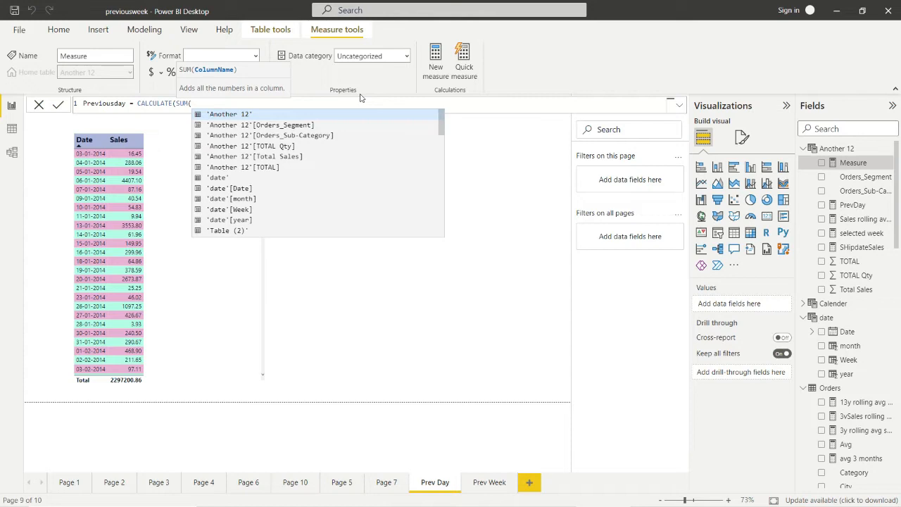
type("Orders")
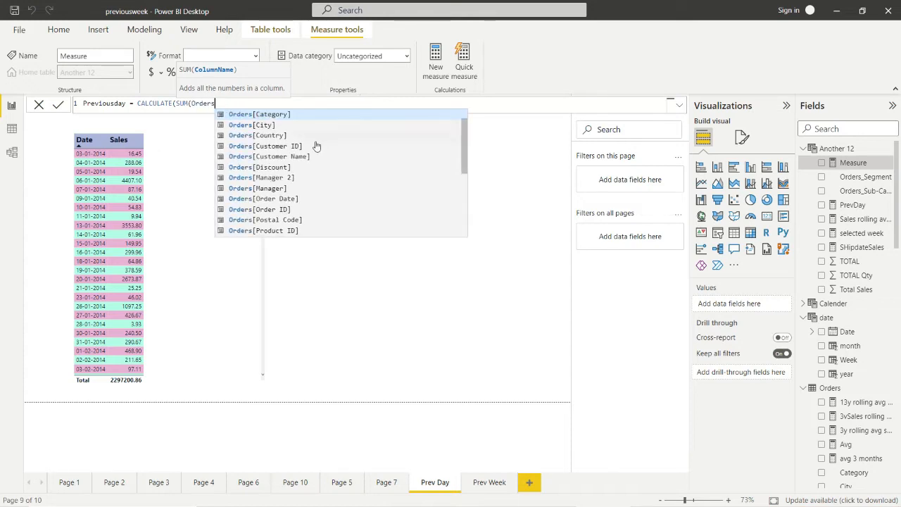
scroll(312, 148, "down", 5)
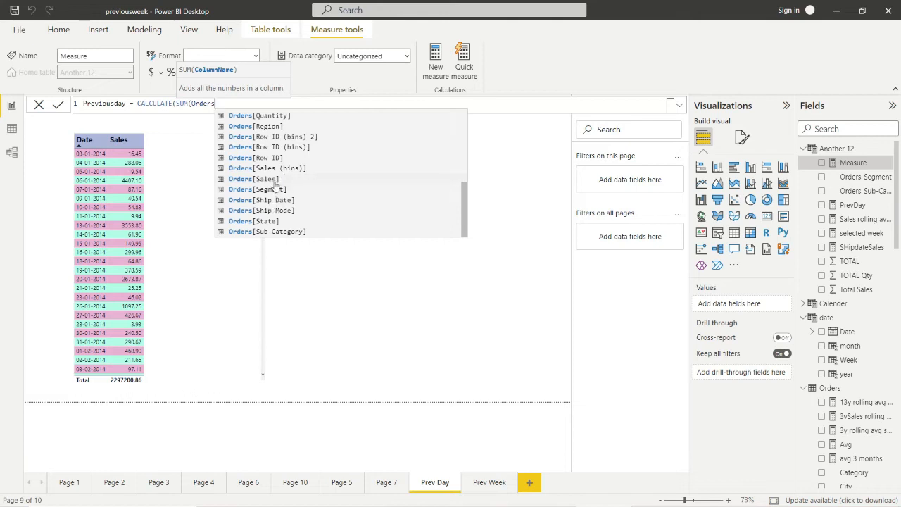
left_click(268, 178)
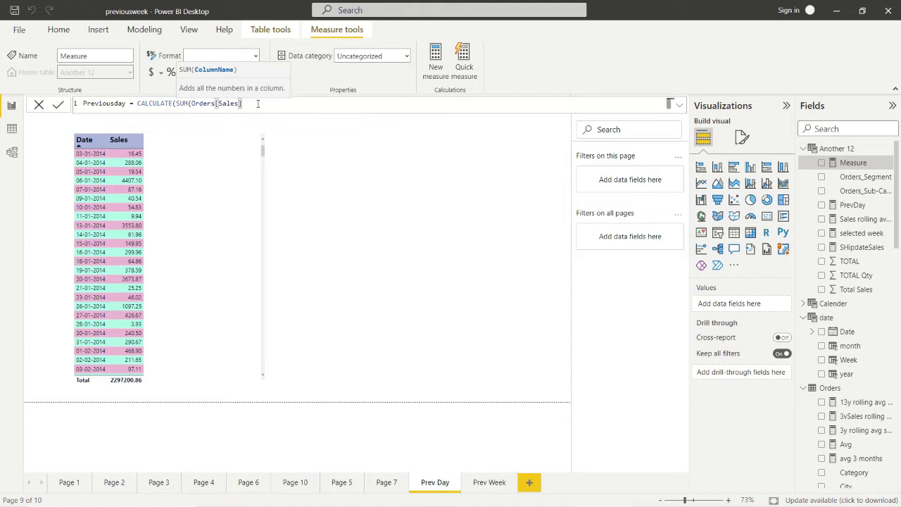
type(")")
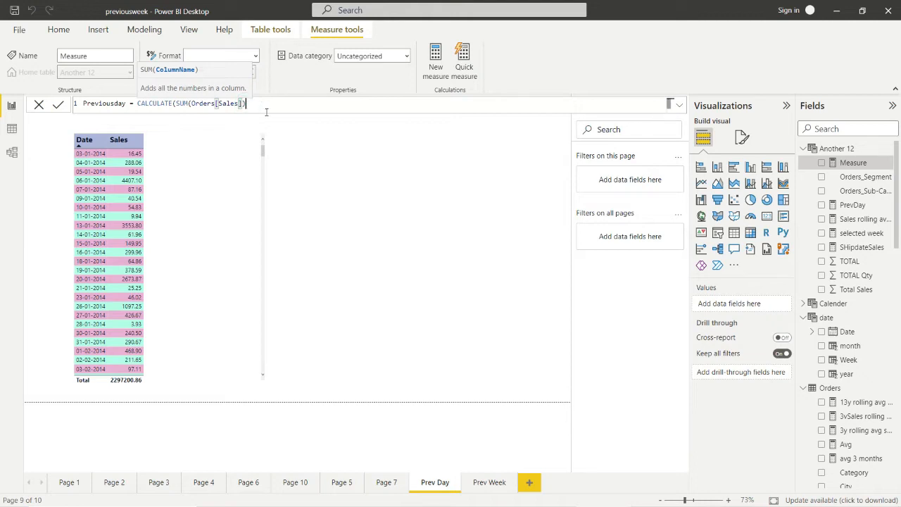
Add PREVIOUSDAY('date'[Date]) as the CALCULATE filter, close the formula and commit the Previousday measure
type(", ")
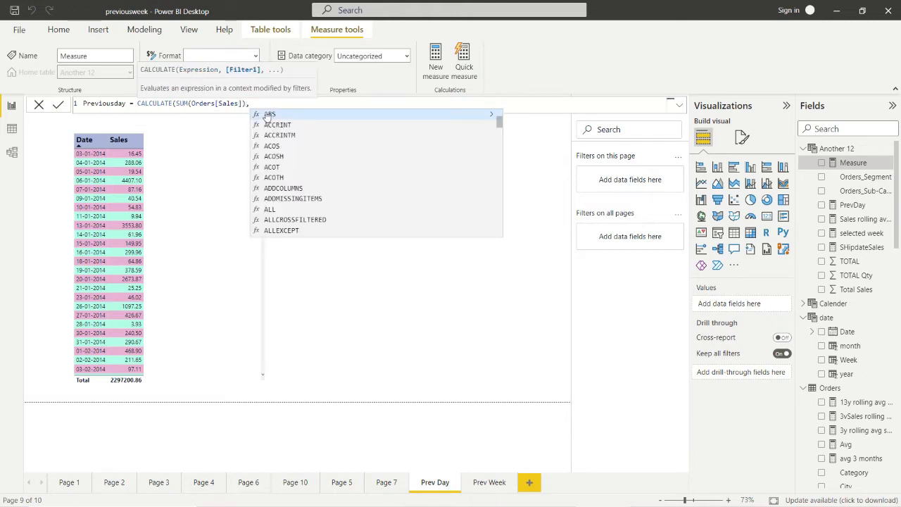
type("P")
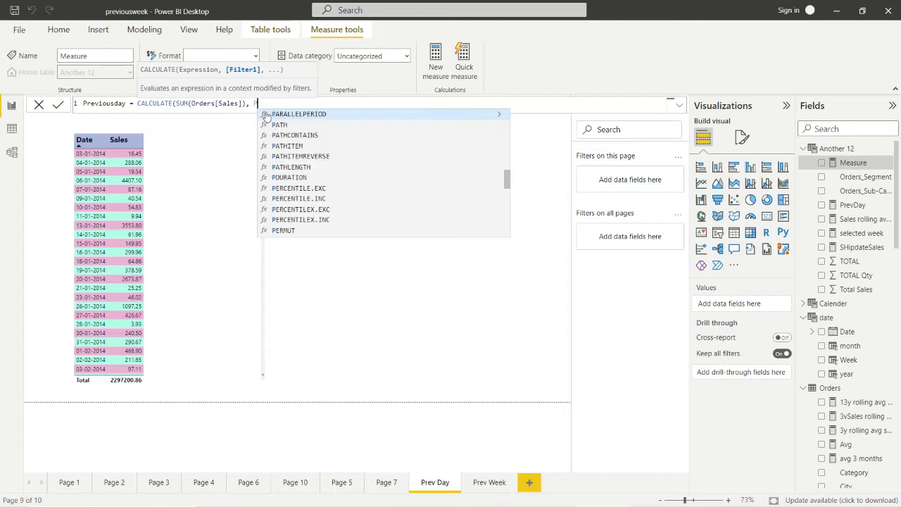
type("REVIOUS")
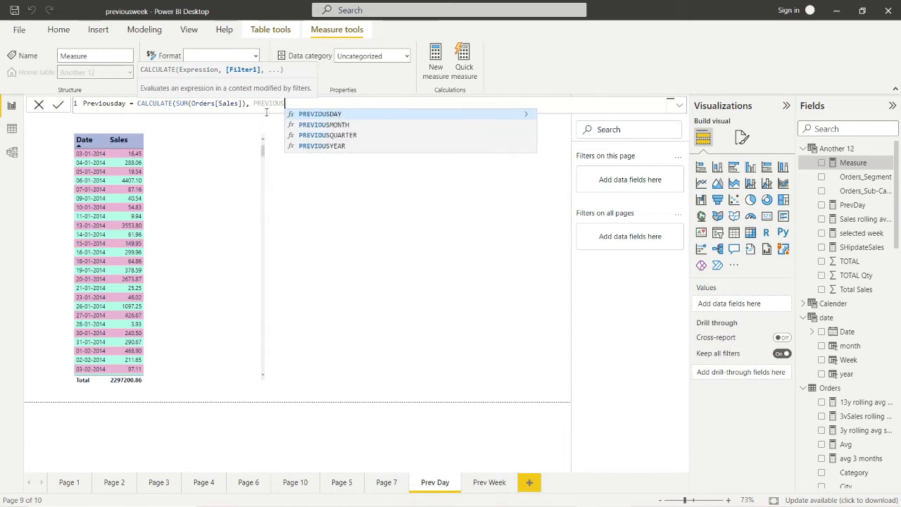
type("DAY")
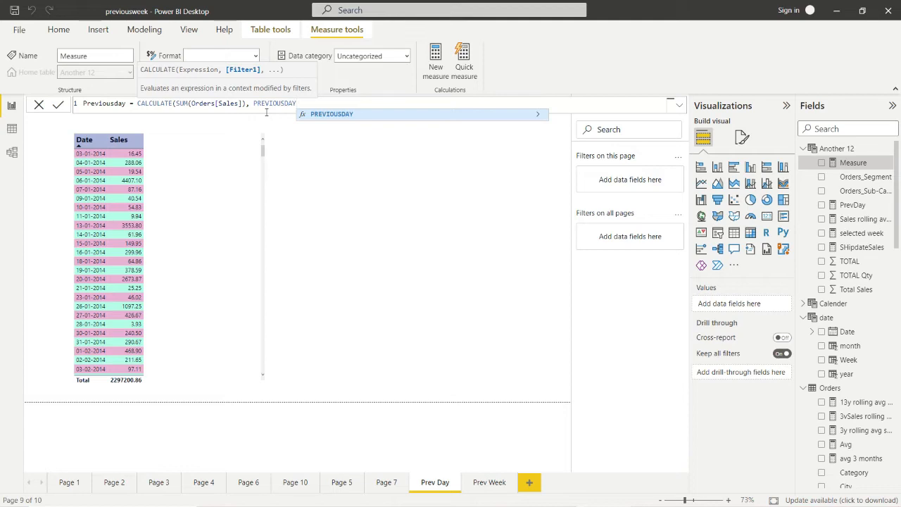
type("(")
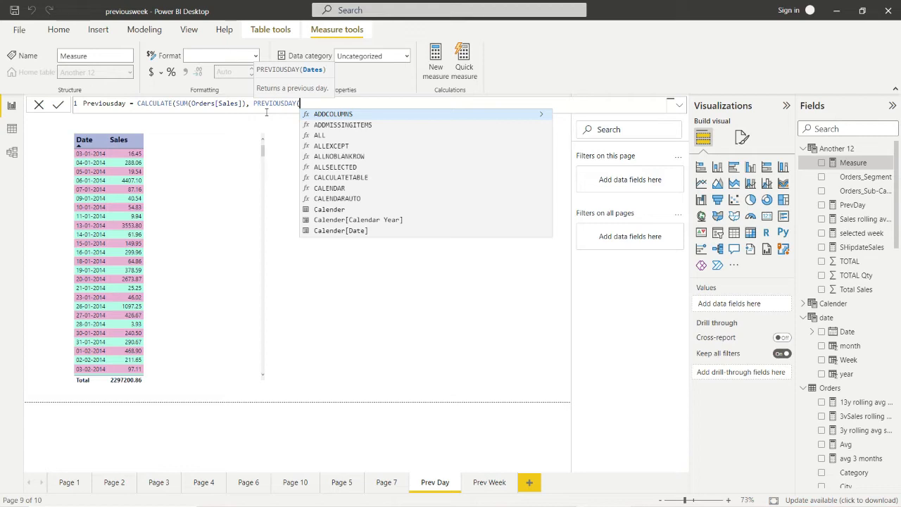
type("''")
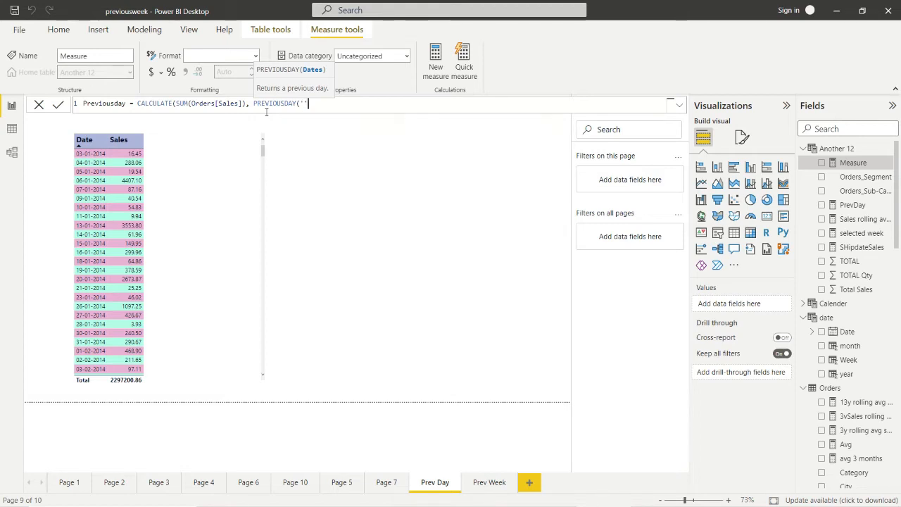
type("da")
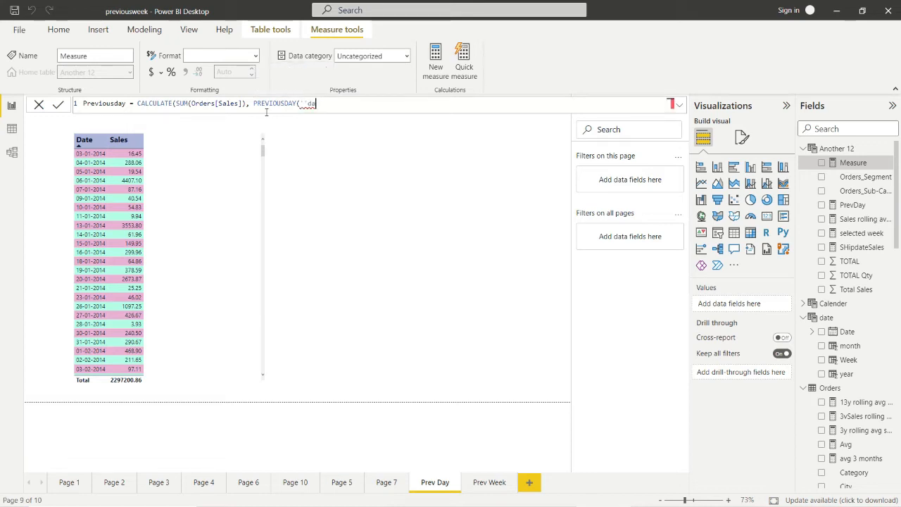
key("BackSpace")
key("BackSpace")
key("BackSpace")
key("BackSpace")
type("'date")
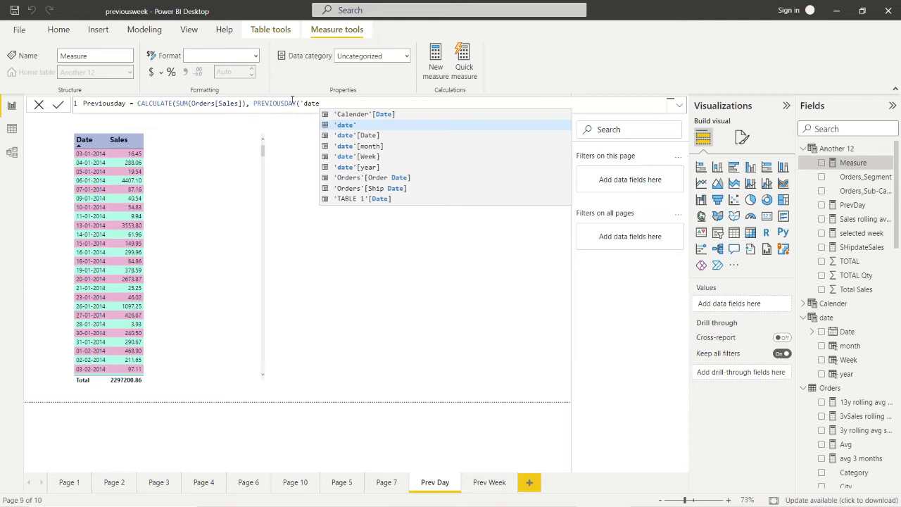
left_click(355, 135)
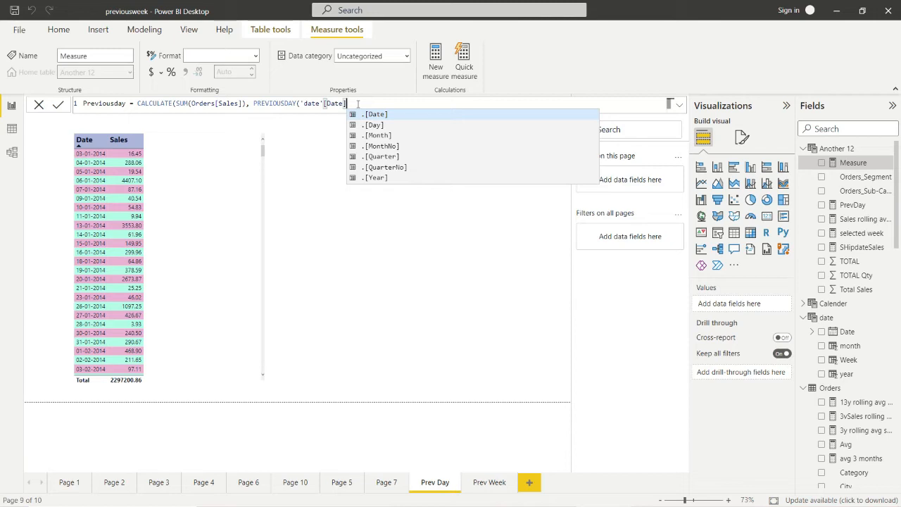
type("))")
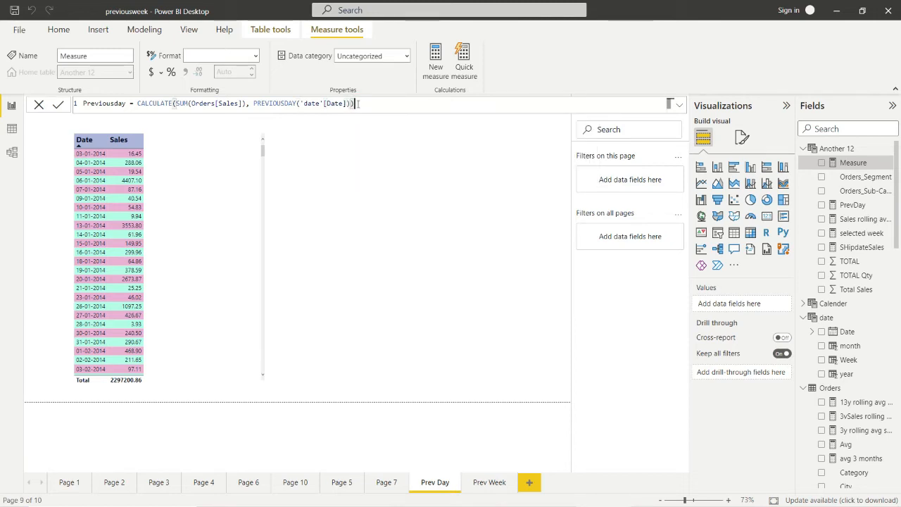
left_click(58, 105)
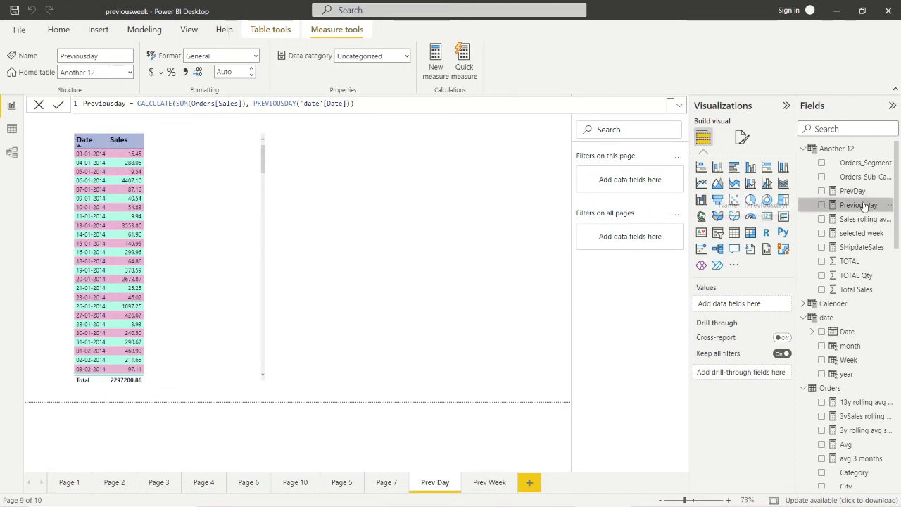
Add the Previousday measure as a column after Sales in the Date and Sales table visual
left_click(207, 195)
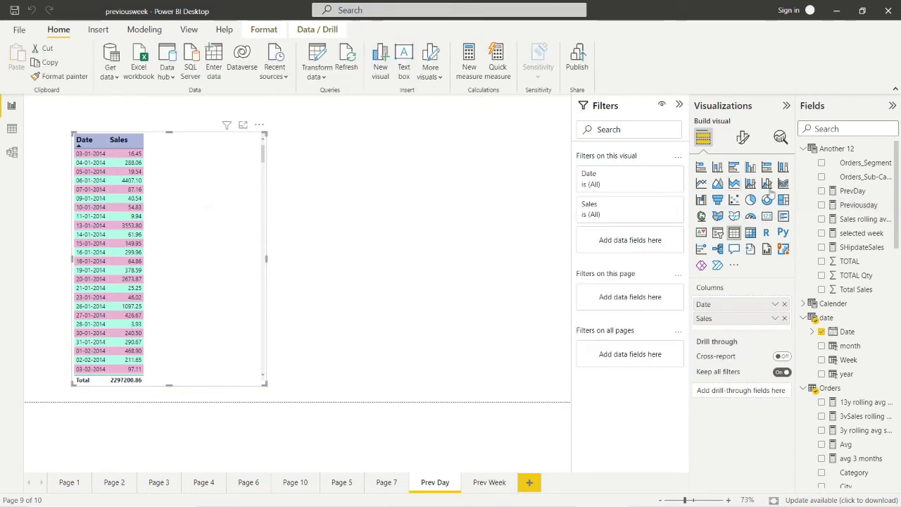
left_click_drag(843, 205, 744, 331)
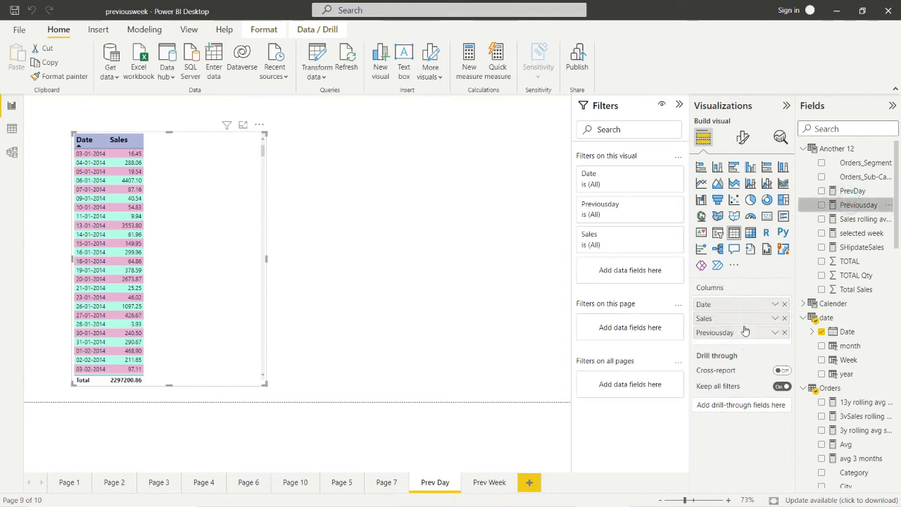
left_click(258, 126)
left_click(321, 281)
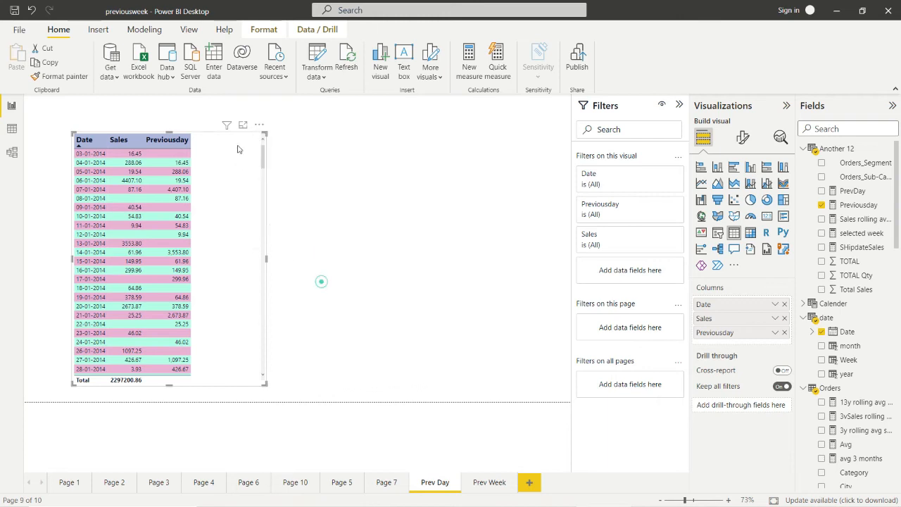
Show the table visual in focus mode and compare each date's Sales with the Previousday values down the rows
left_click(242, 127)
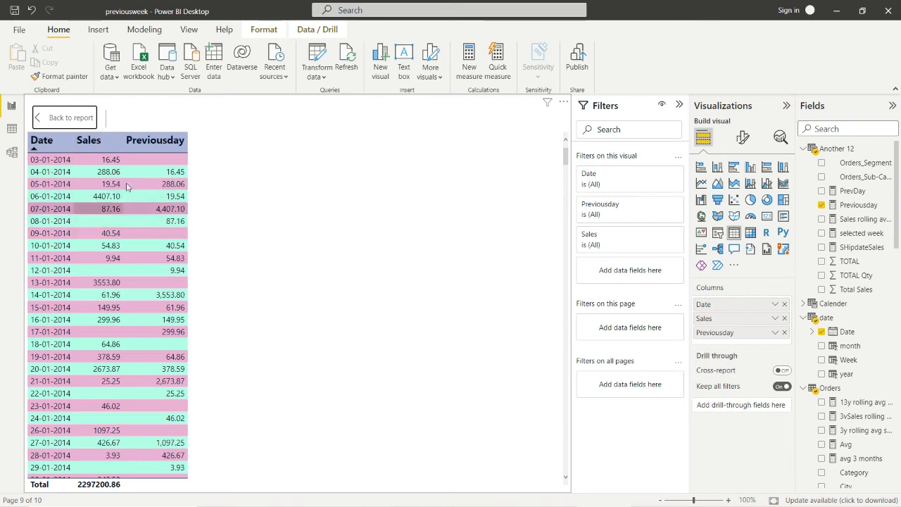
left_click(155, 146)
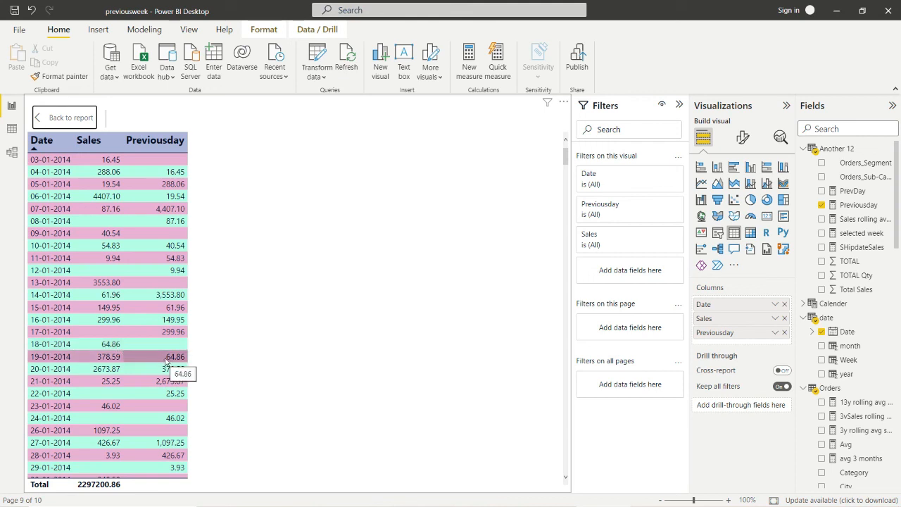
scroll(213, 260, "down", 4)
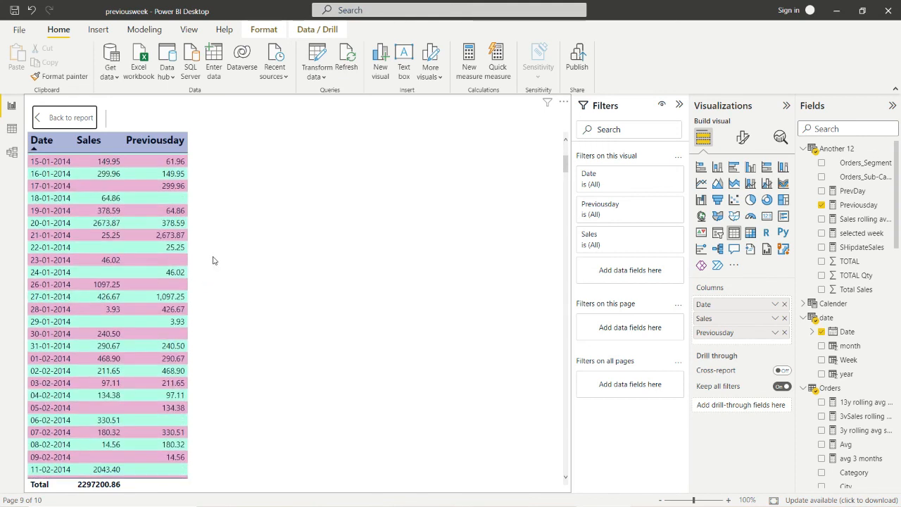
scroll(213, 261, "down", 3)
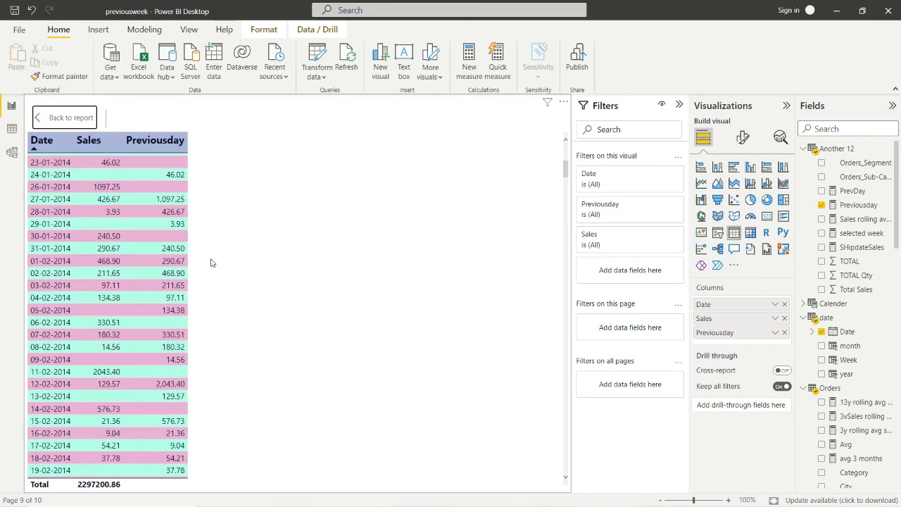